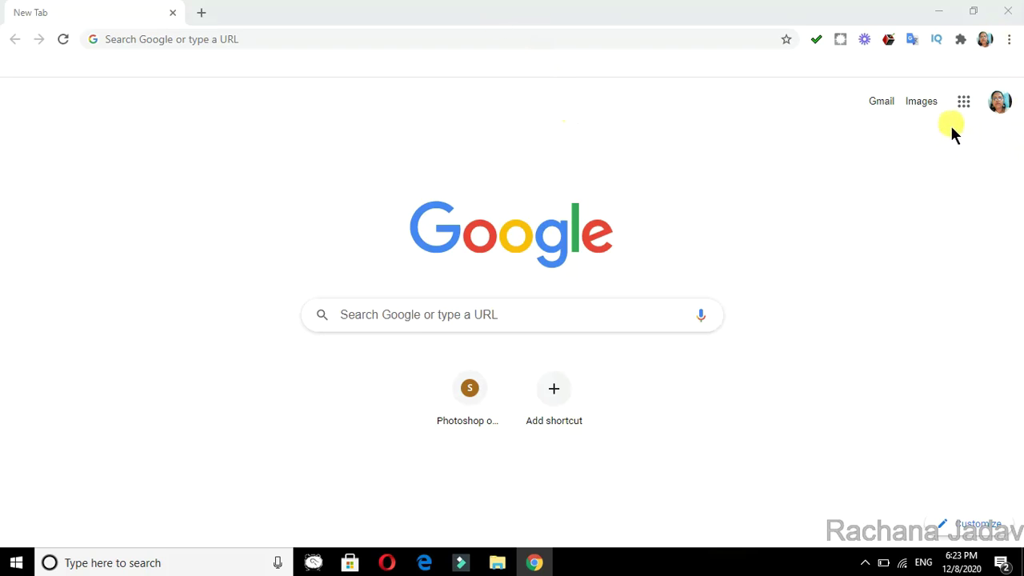
Open Google Hangouts from the Google apps list and show its contacts
{"action": "left_click", "coordinate": [965, 103]}
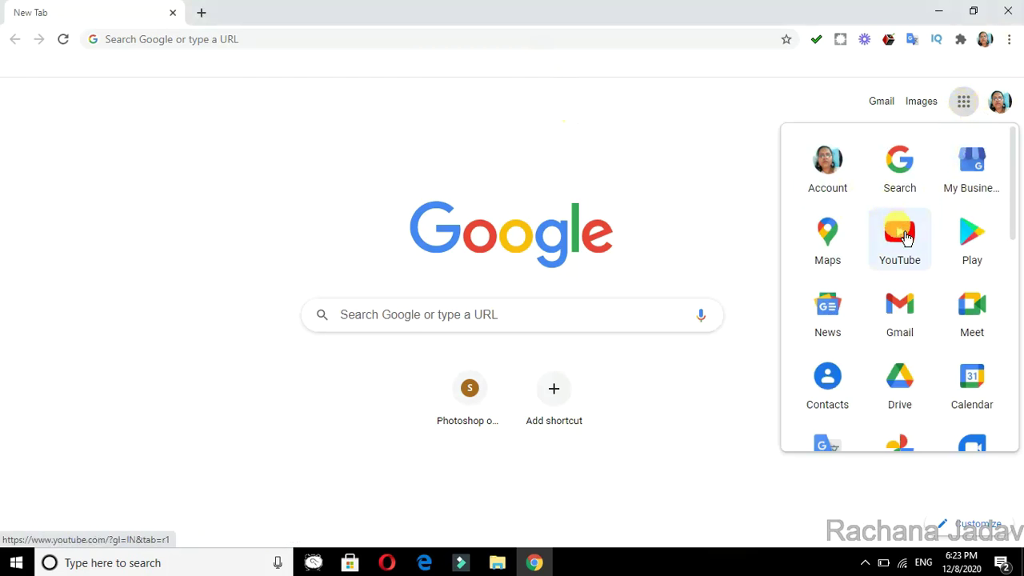
{"action": "scroll", "coordinate": [902, 235], "scroll_direction": "down", "scroll_amount": 4}
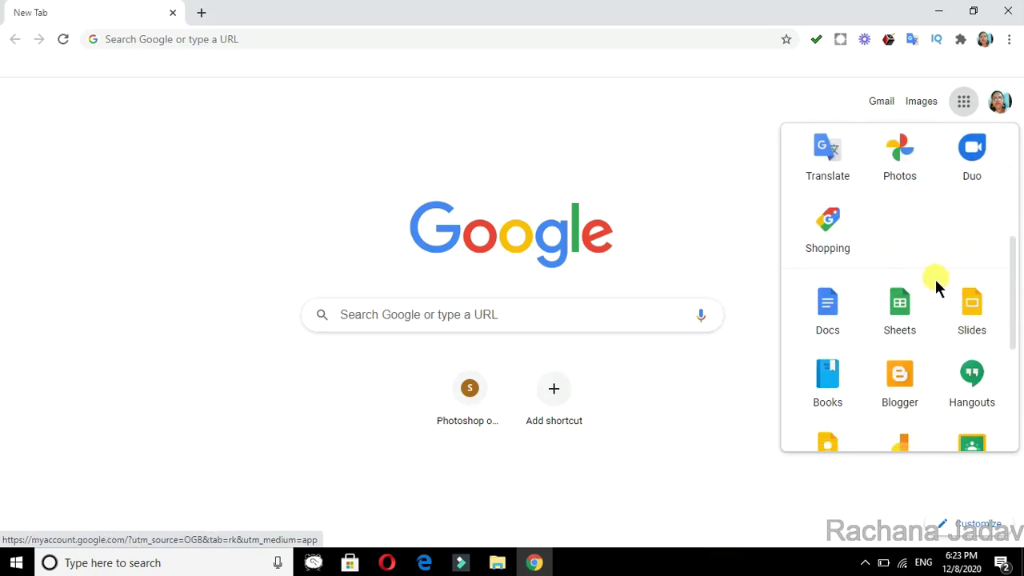
{"action": "scroll", "coordinate": [936, 276], "scroll_direction": "down", "scroll_amount": 2}
{"action": "left_click", "coordinate": [973, 240]}
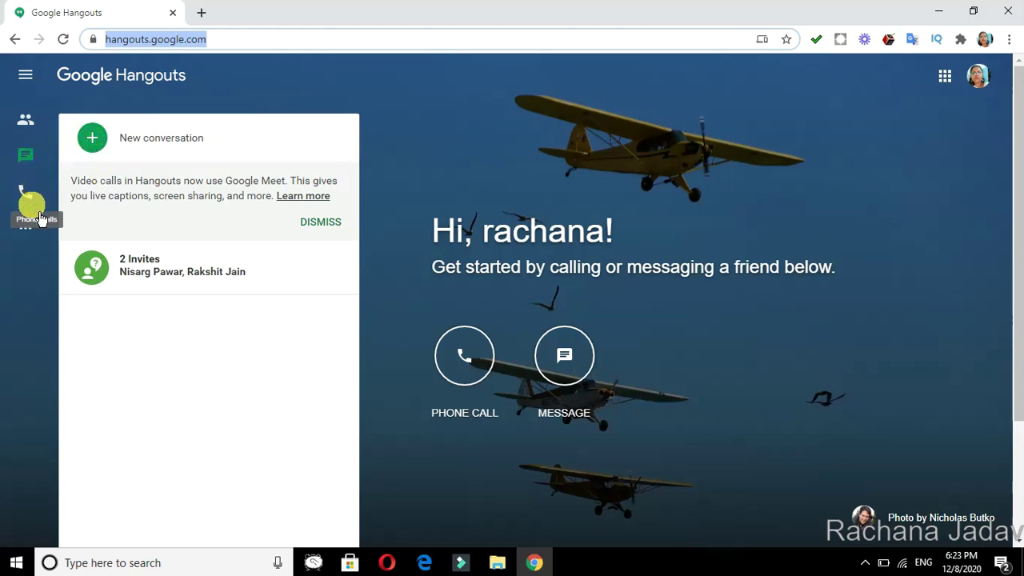
{"action": "left_click", "coordinate": [36, 130]}
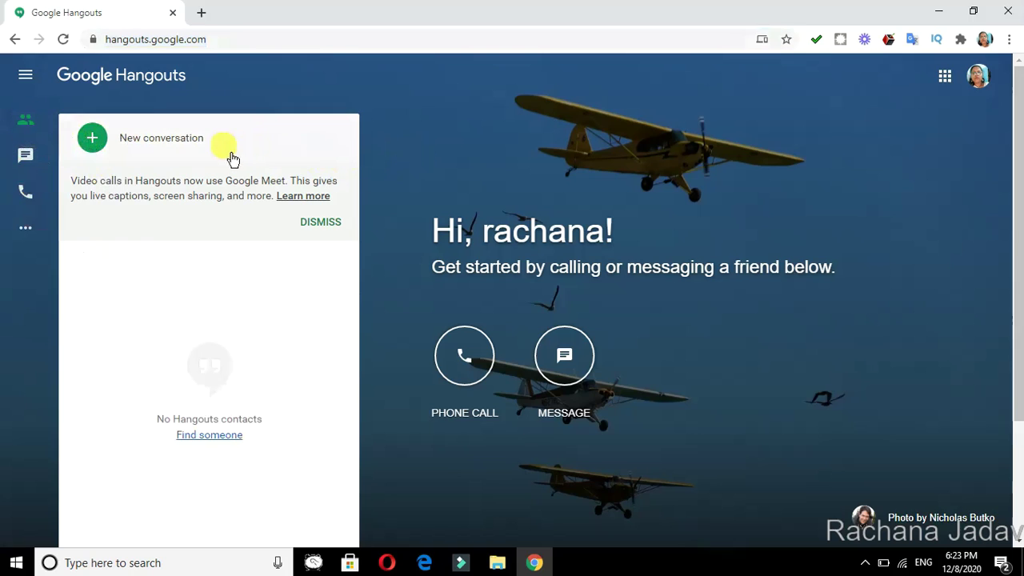
{"action": "left_click", "coordinate": [98, 144]}
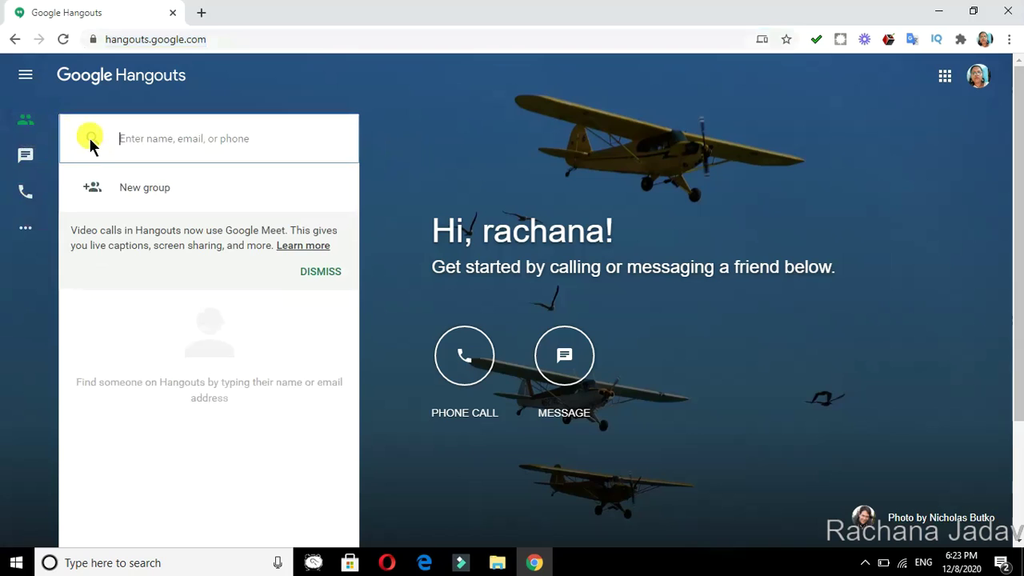
{"action": "left_click", "coordinate": [100, 194]}
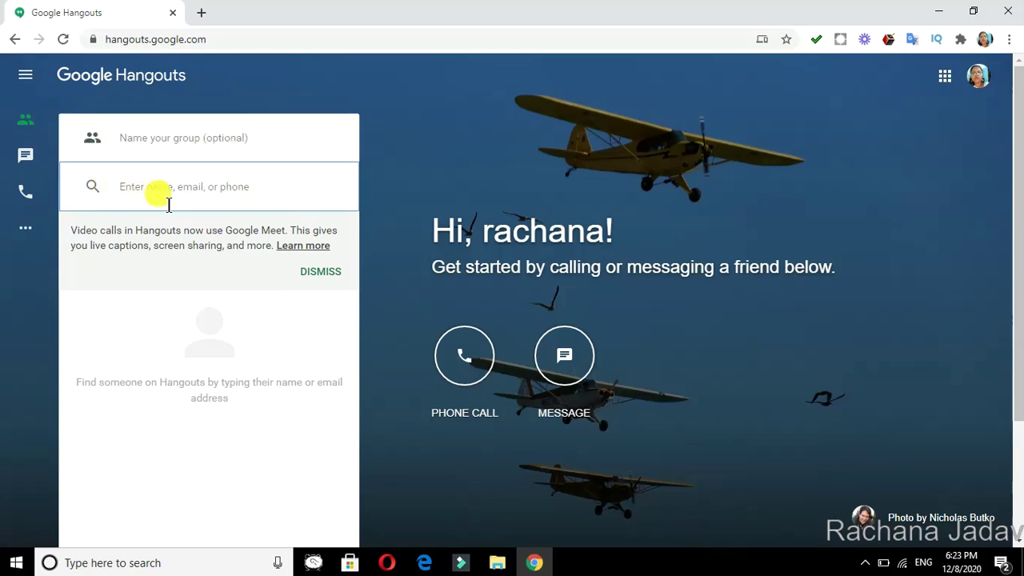
{"action": "type", "text": "O"}
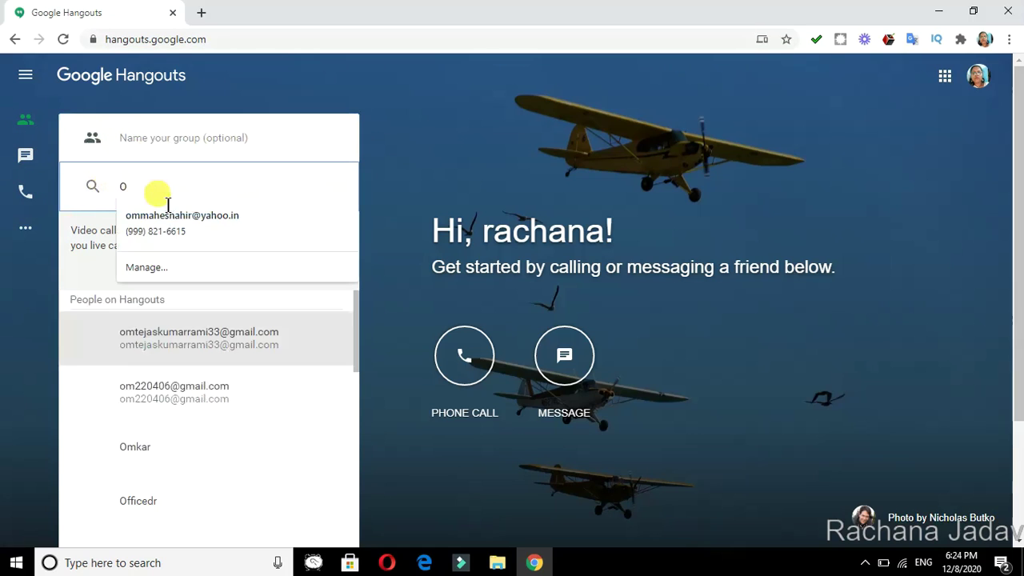
{"action": "type", "text": "nline class"}
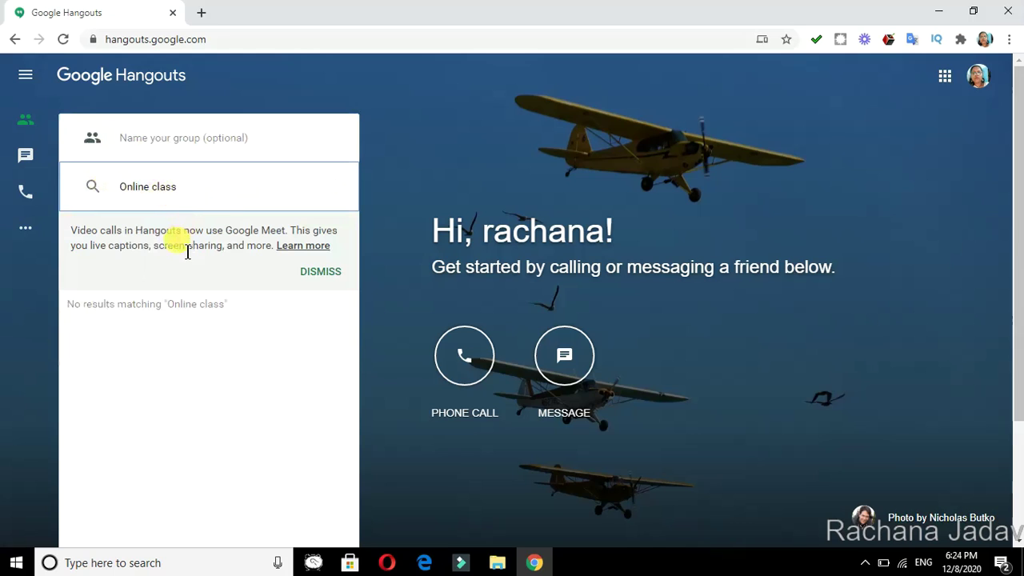
{"action": "left_click", "coordinate": [132, 141]}
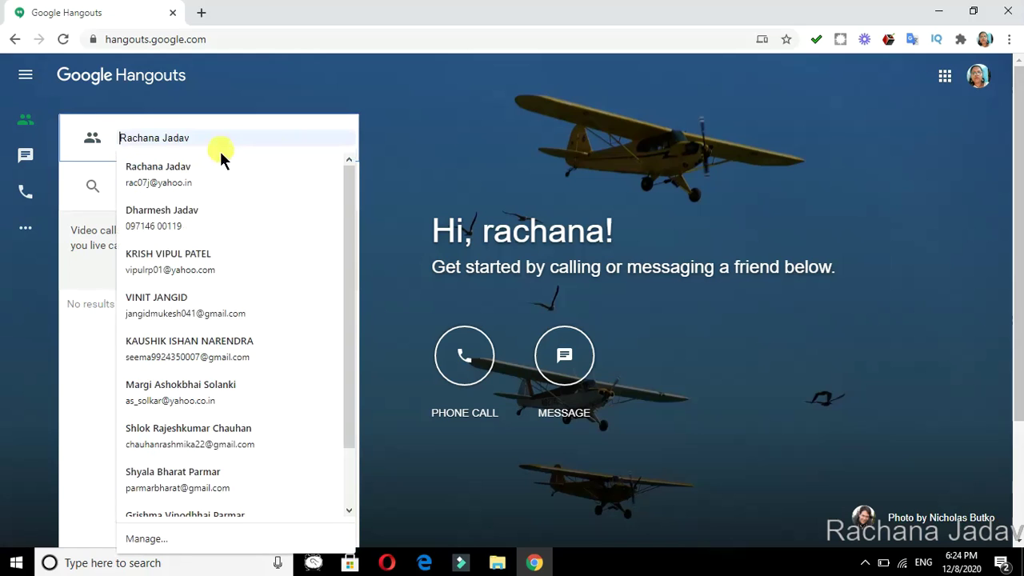
{"action": "left_click", "coordinate": [414, 152]}
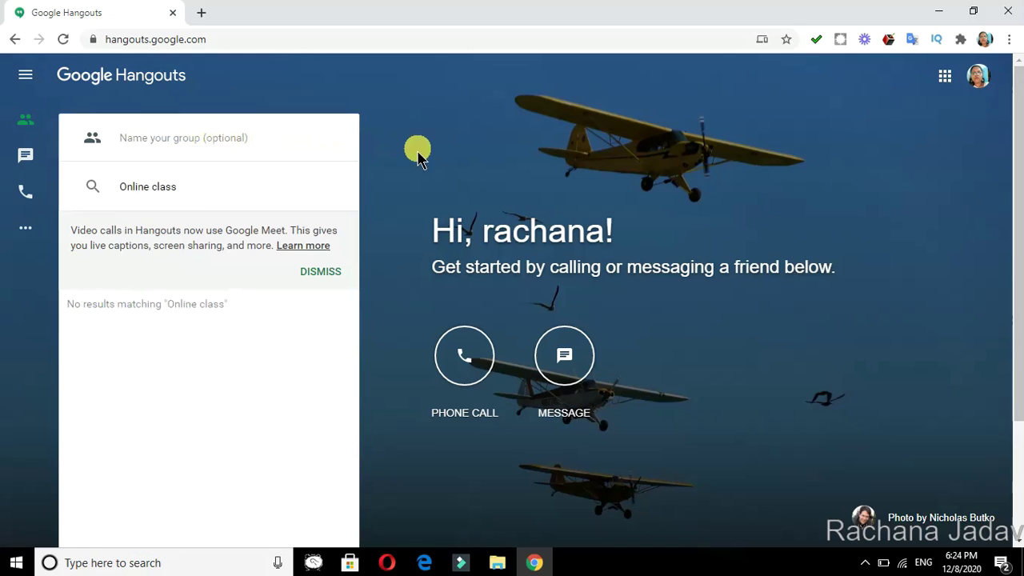
{"action": "left_click", "coordinate": [189, 200]}
Create a new Hangouts group conversation named "Online class" without adding any people
{"action": "left_click", "coordinate": [36, 138]}
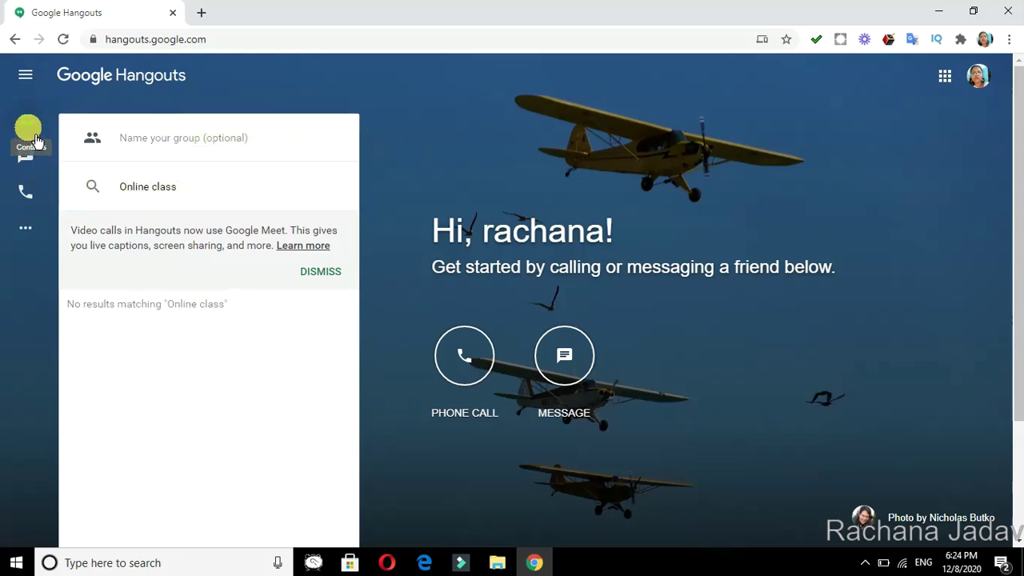
{"action": "left_click", "coordinate": [92, 141]}
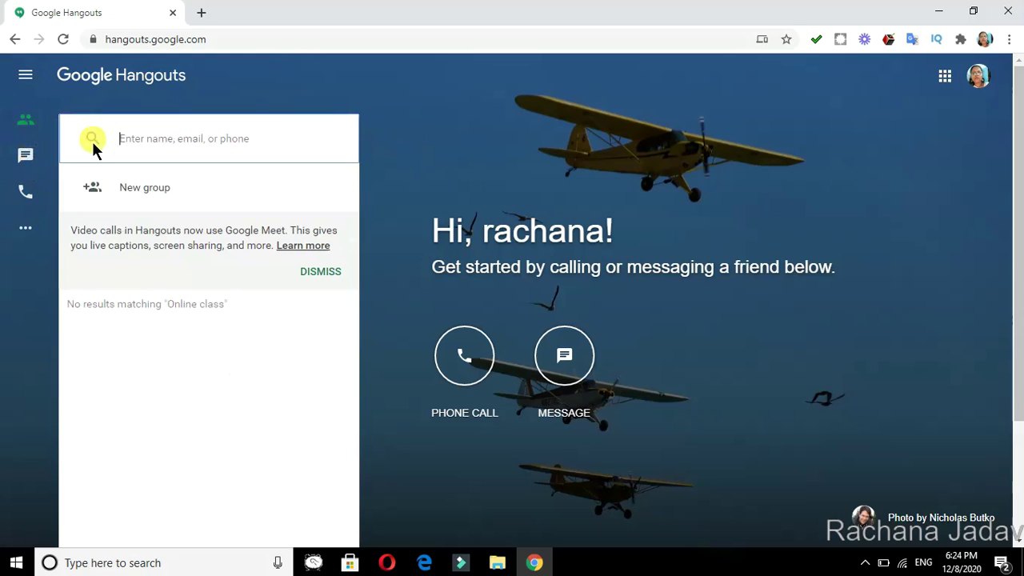
{"action": "left_click", "coordinate": [152, 190]}
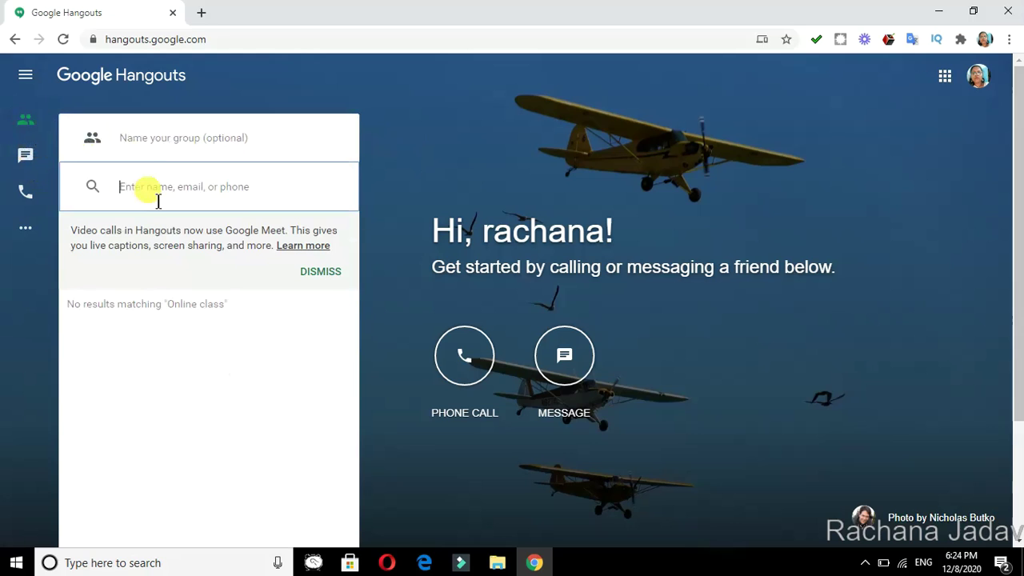
{"action": "left_click", "coordinate": [173, 151]}
{"action": "type", "text": "Online"}
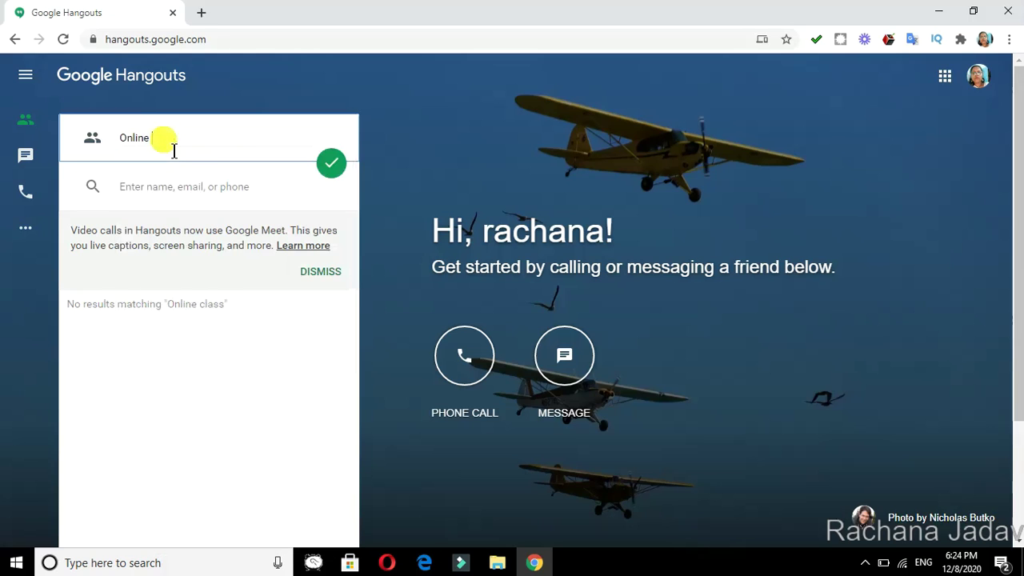
{"action": "type", "text": " class"}
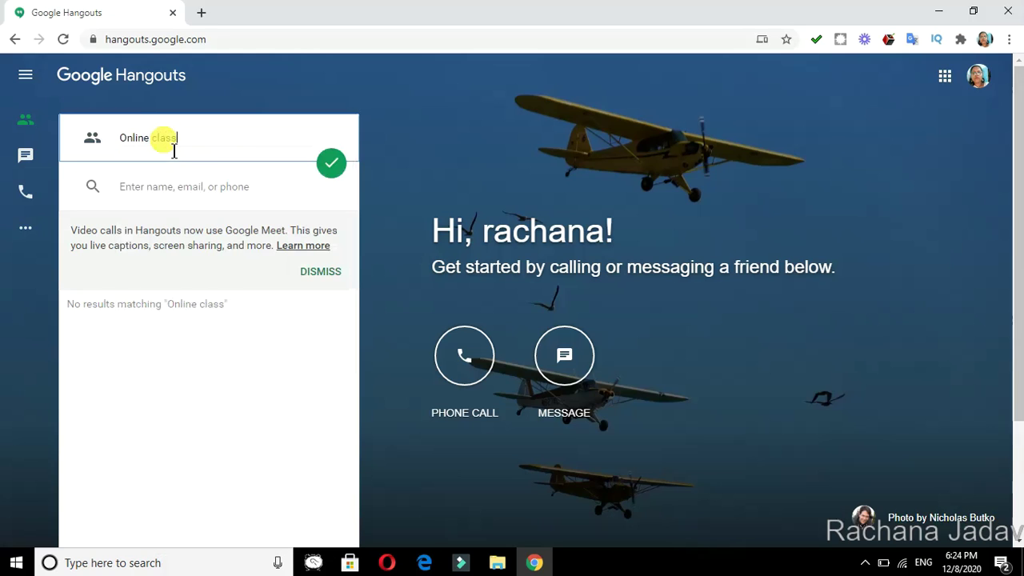
{"action": "left_click", "coordinate": [332, 163]}
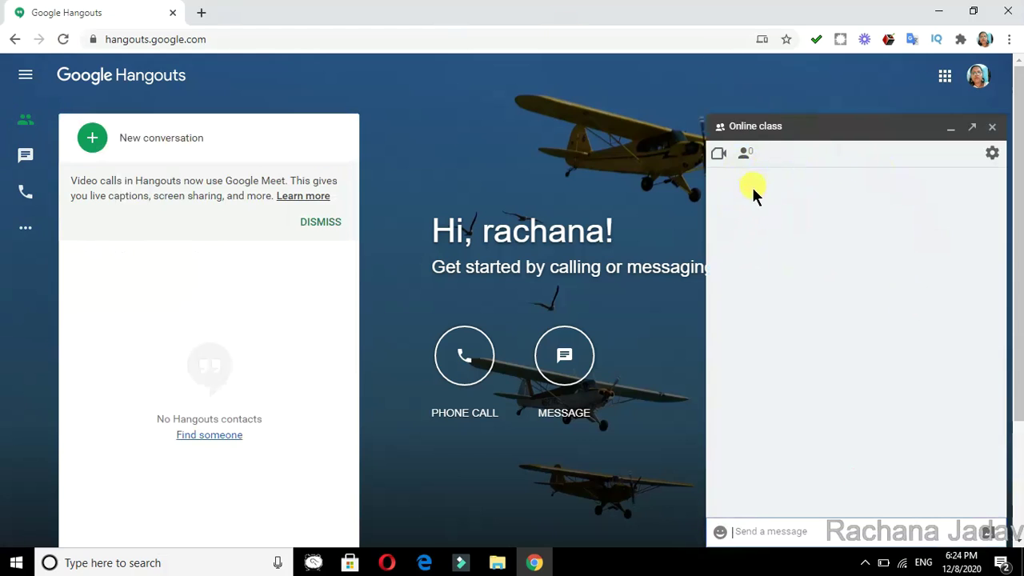
Review the Online class group's people list and its options, switching conversation history off and back on
{"action": "left_click", "coordinate": [748, 159]}
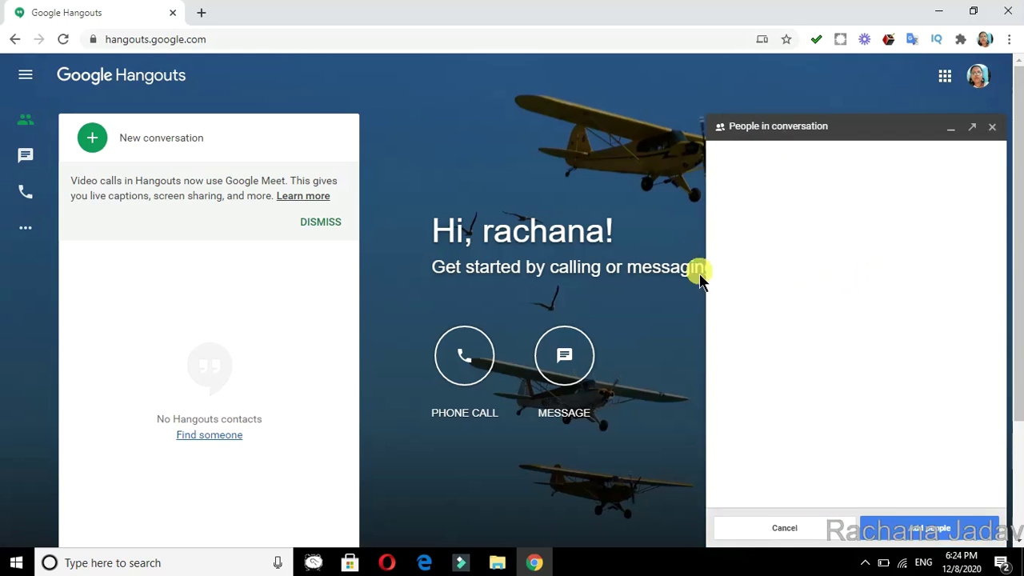
{"action": "left_click", "coordinate": [792, 536]}
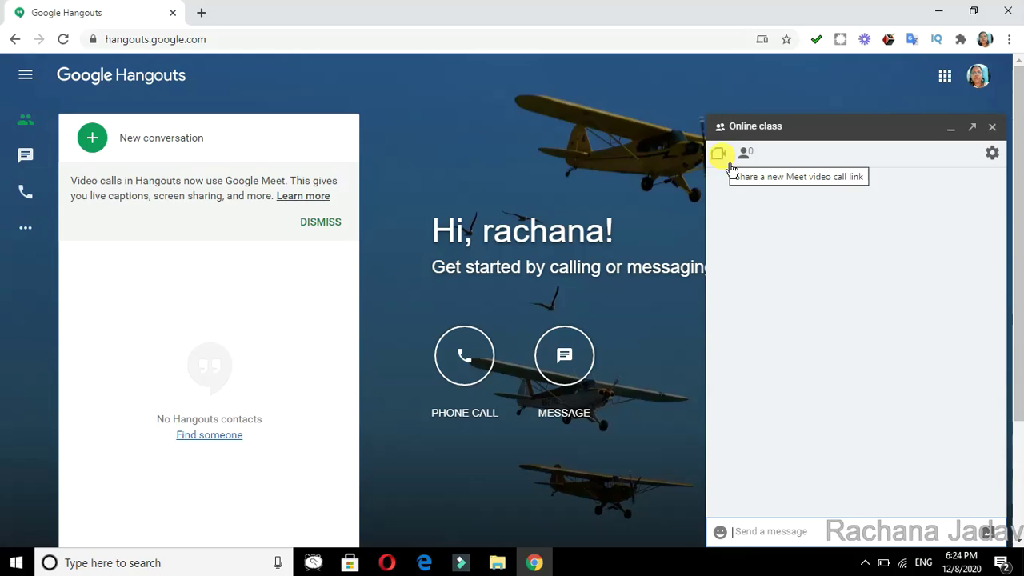
{"action": "left_click", "coordinate": [994, 158]}
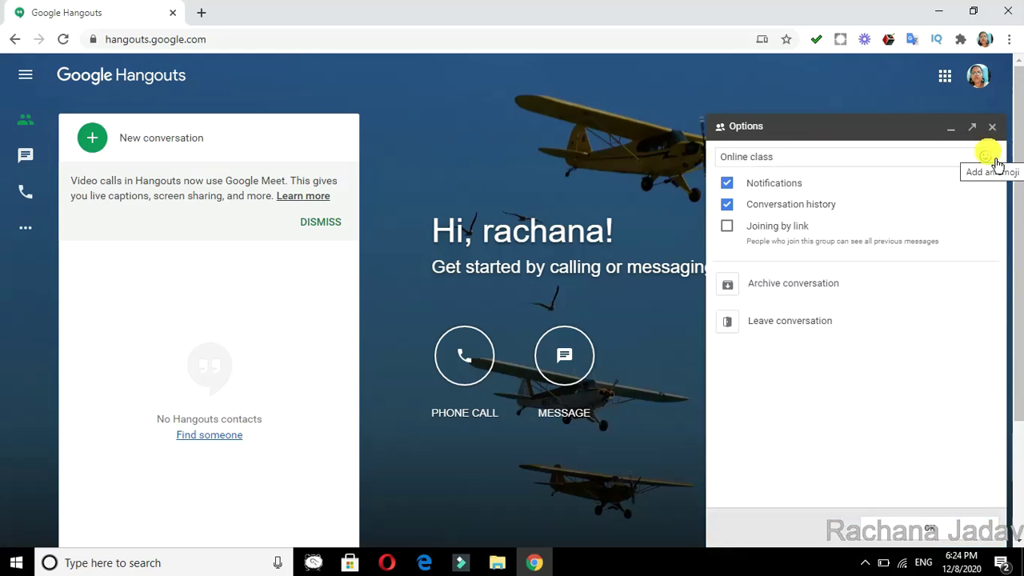
{"action": "left_click", "coordinate": [726, 204]}
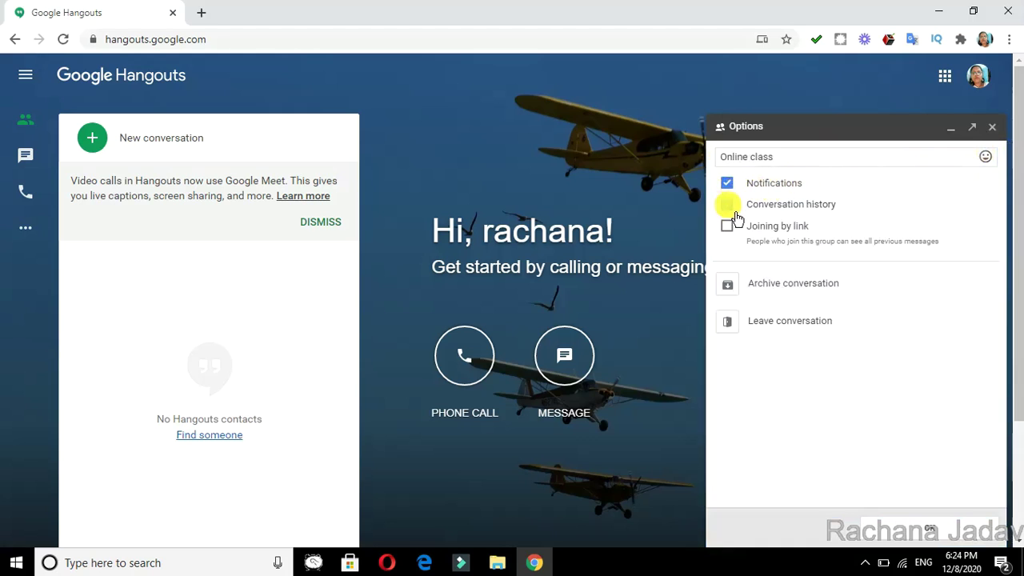
{"action": "left_click", "coordinate": [728, 206]}
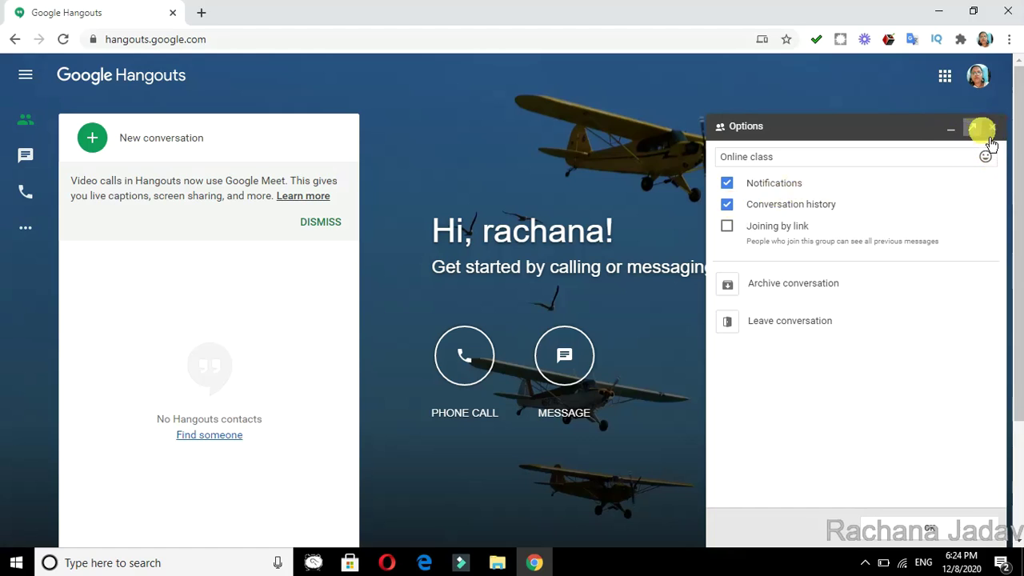
{"action": "left_click", "coordinate": [932, 530]}
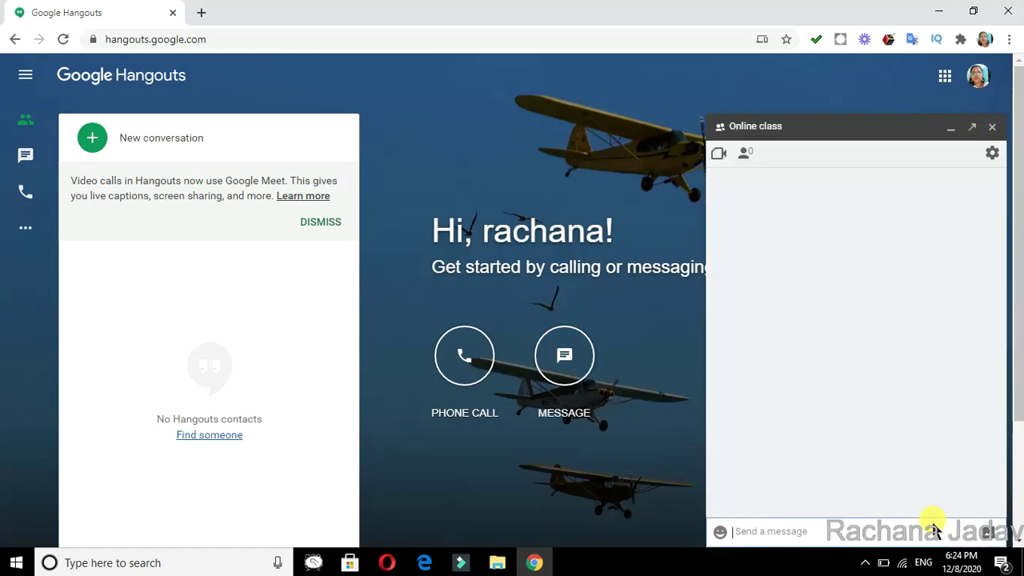
Send the Online class group a hello message introducing the sender by name, followed by "Good evening"
{"action": "left_click", "coordinate": [729, 544]}
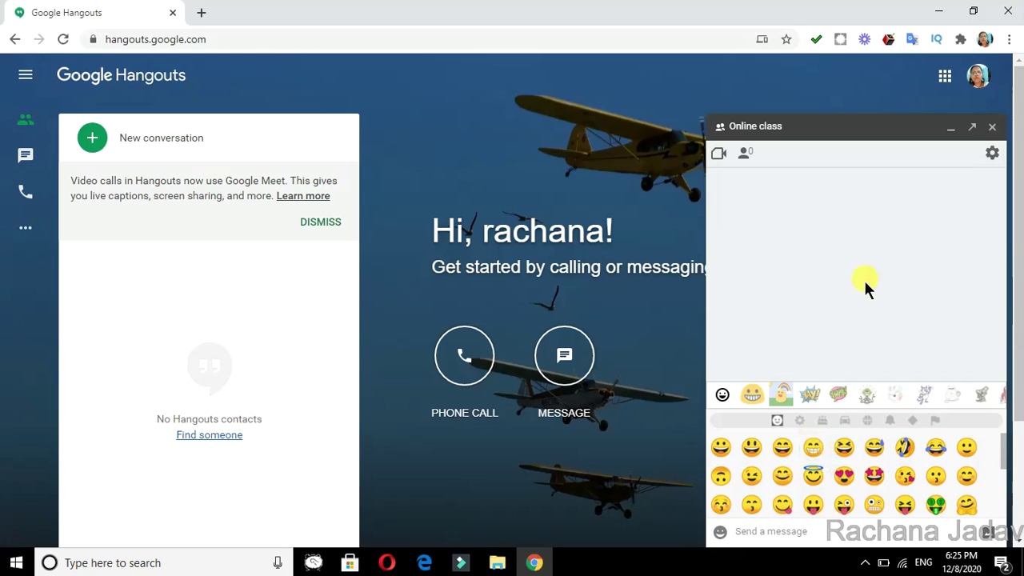
{"action": "left_click", "coordinate": [789, 228]}
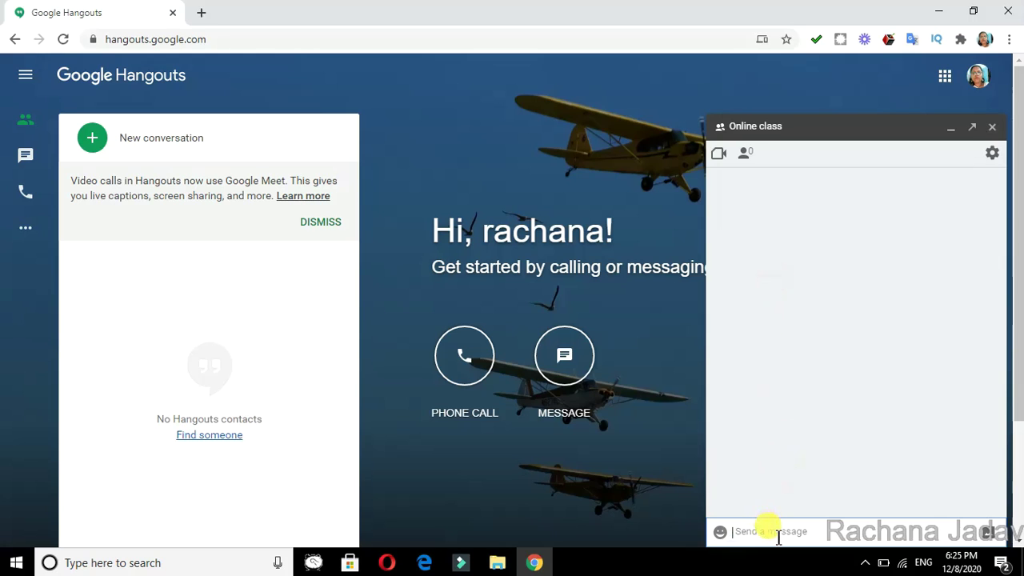
{"action": "type", "text": "Hell"}
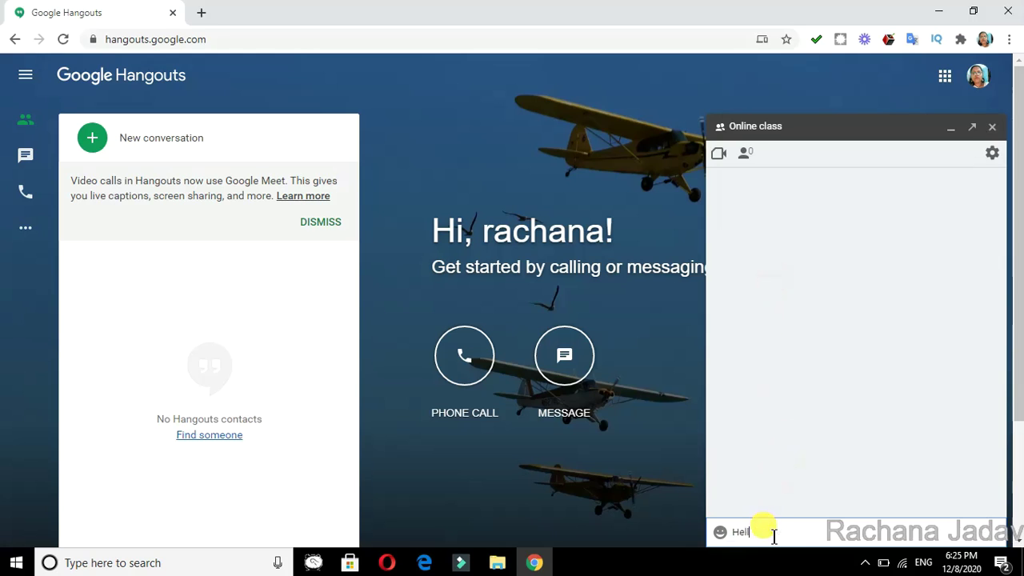
{"action": "type", "text": "o I am Rachana"}
{"action": "key", "text": "Return"}
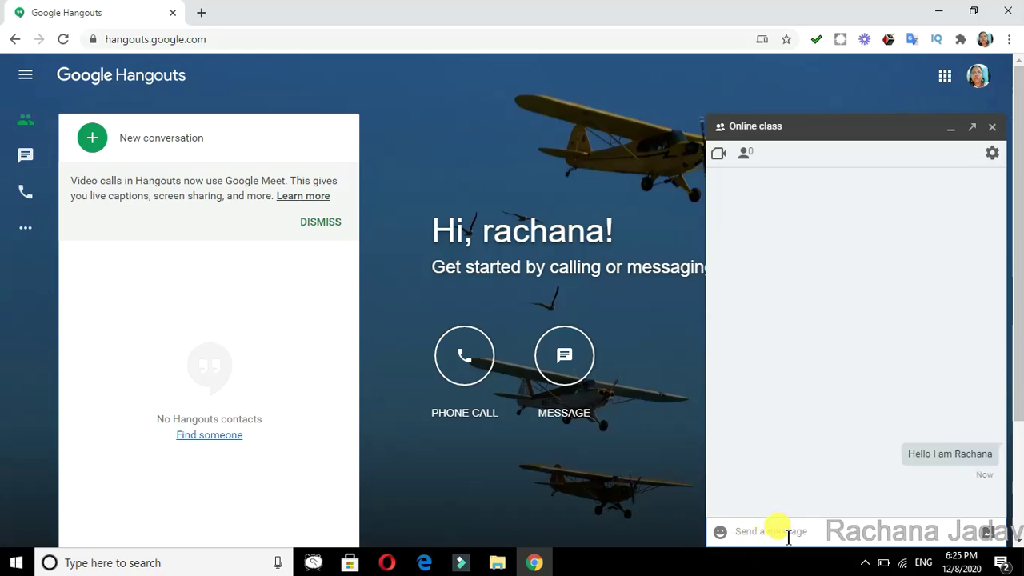
{"action": "type", "text": "Good evening"}
{"action": "key", "text": "Return"}
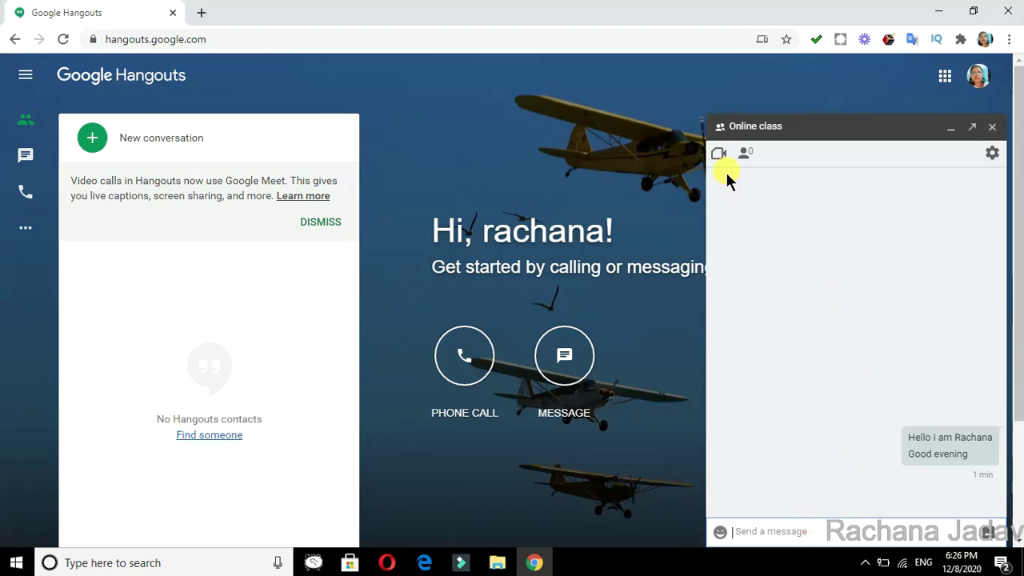
{"action": "left_click", "coordinate": [991, 533]}
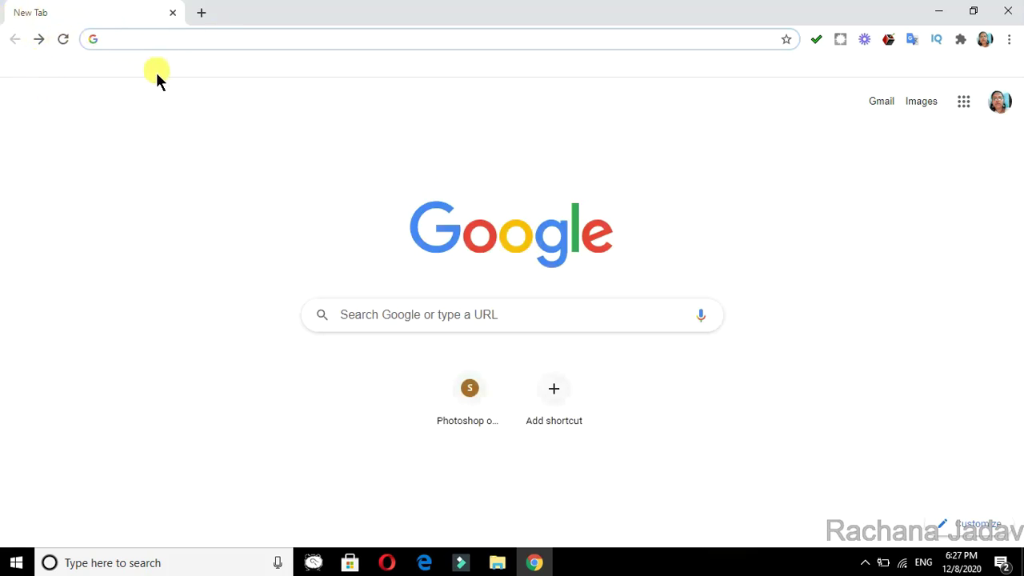
Reopen Google Hangouts from the Google apps list and open the existing Online class conversation
{"action": "left_click", "coordinate": [963, 102]}
{"action": "scroll", "coordinate": [932, 352], "scroll_direction": "down", "scroll_amount": 5}
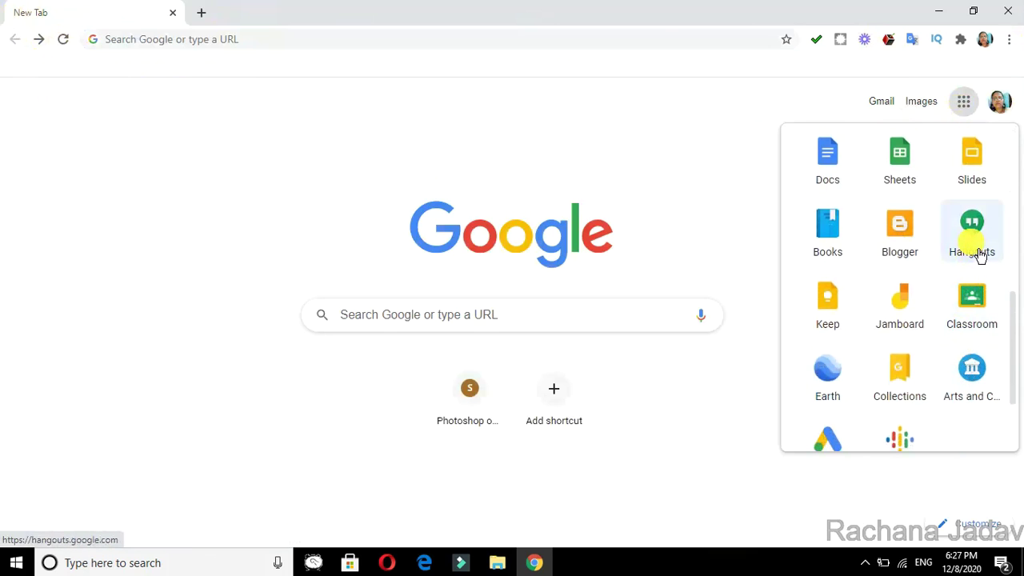
{"action": "left_click", "coordinate": [978, 251]}
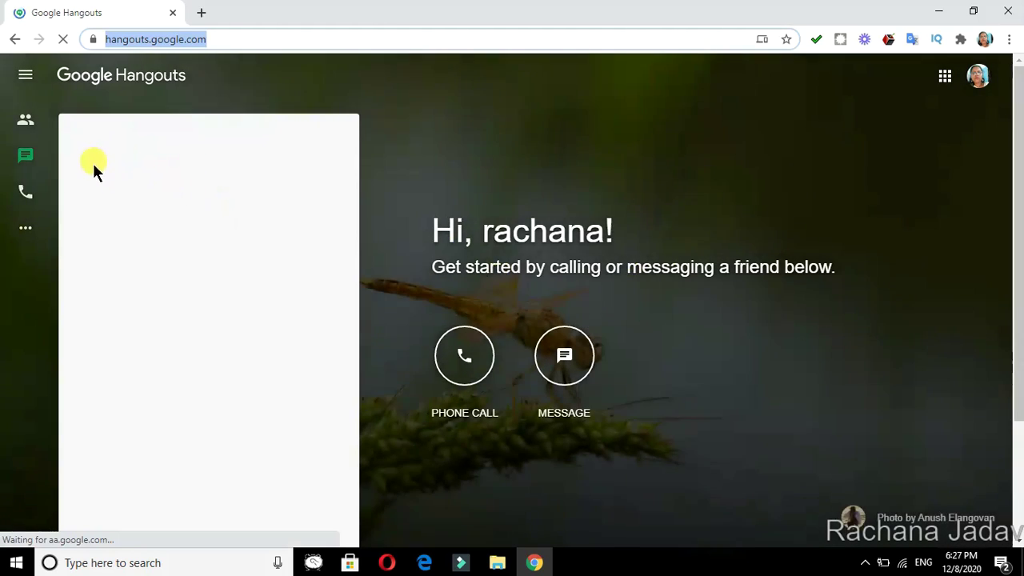
{"action": "left_click", "coordinate": [37, 164]}
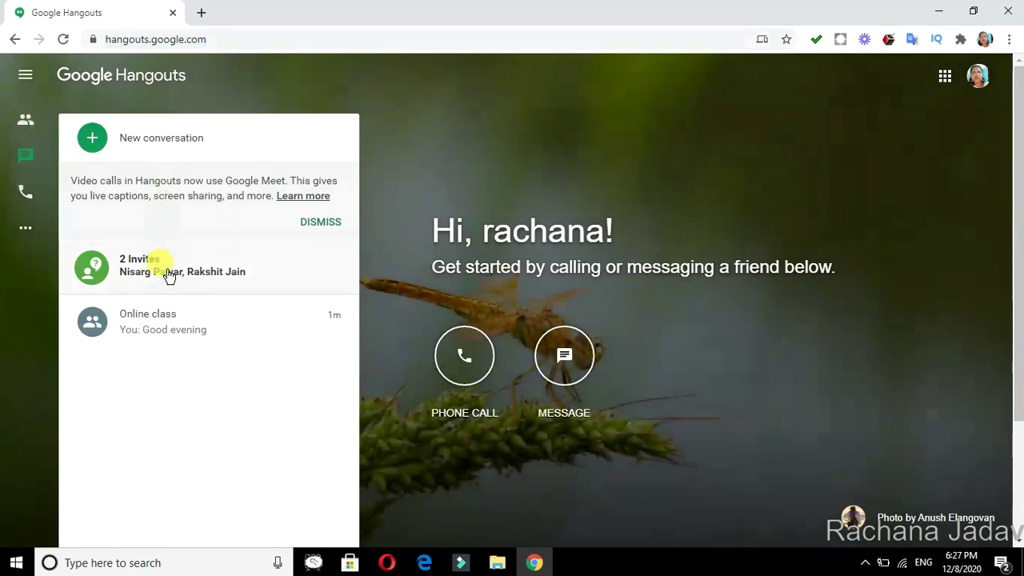
{"action": "left_click", "coordinate": [183, 329]}
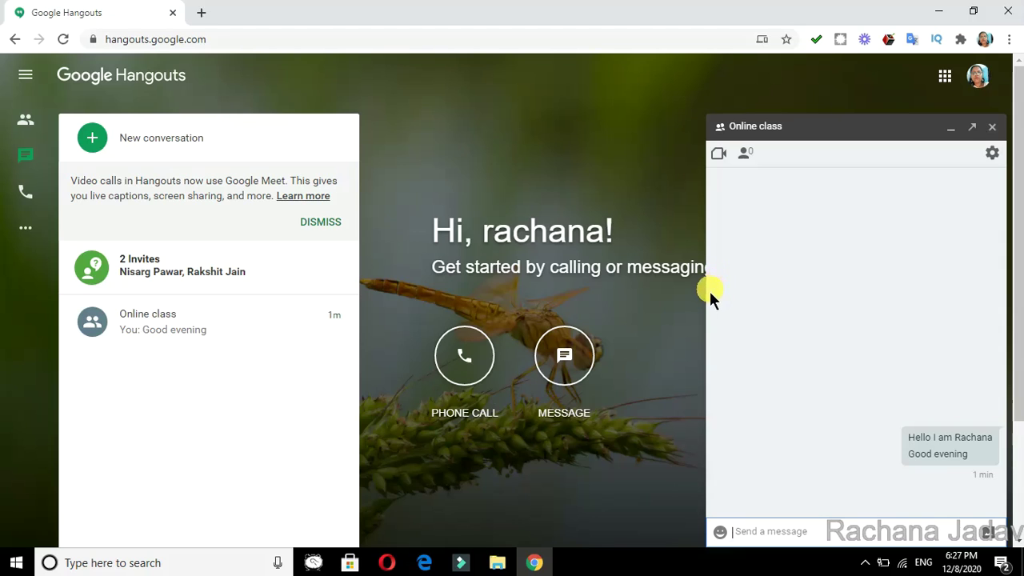
Open Gmail in a separate tab and open the Online class chat from its Hangouts section
{"action": "left_click", "coordinate": [946, 78]}
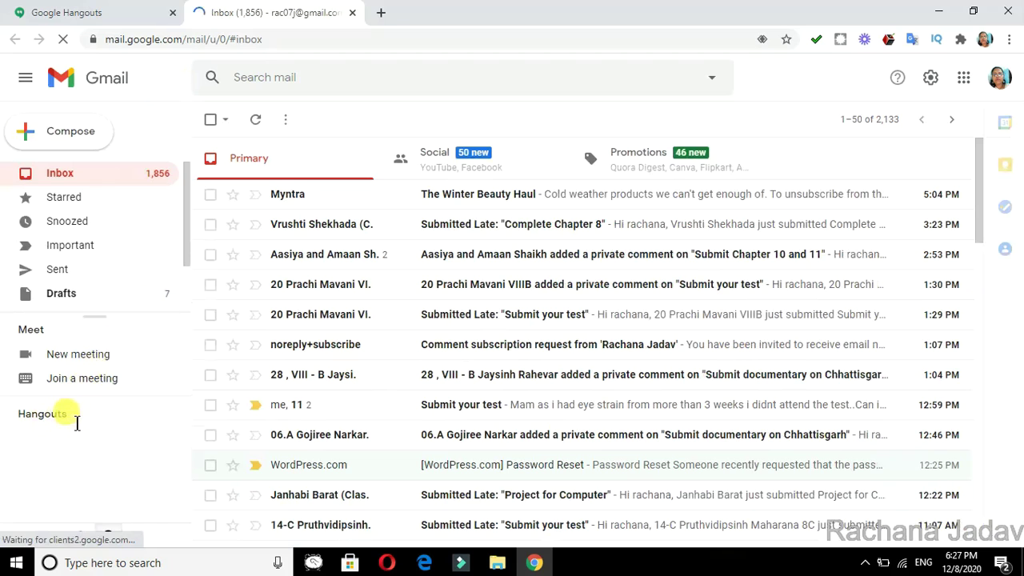
{"action": "scroll", "coordinate": [136, 292], "scroll_direction": "down", "scroll_amount": 1}
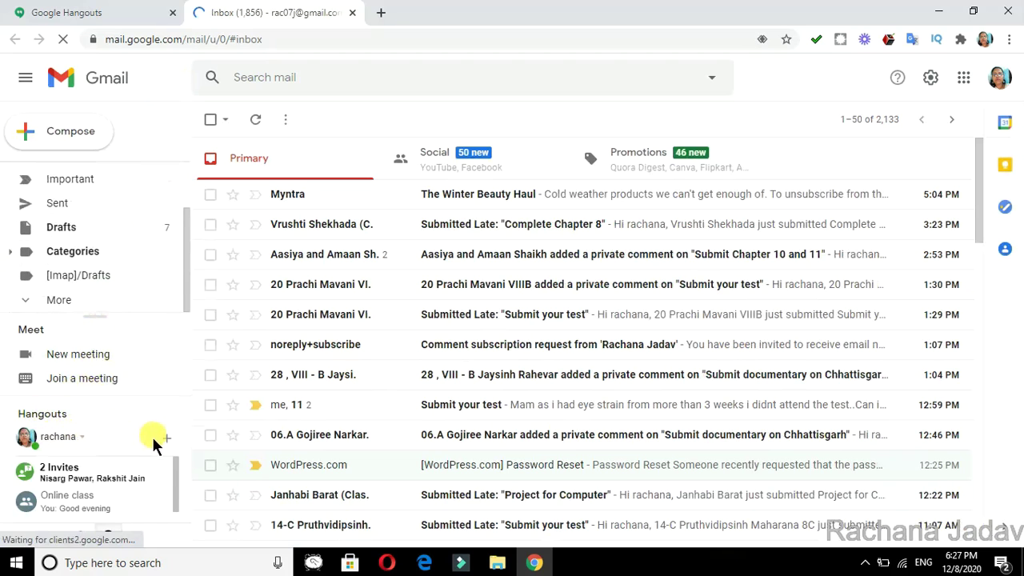
{"action": "left_click", "coordinate": [96, 501]}
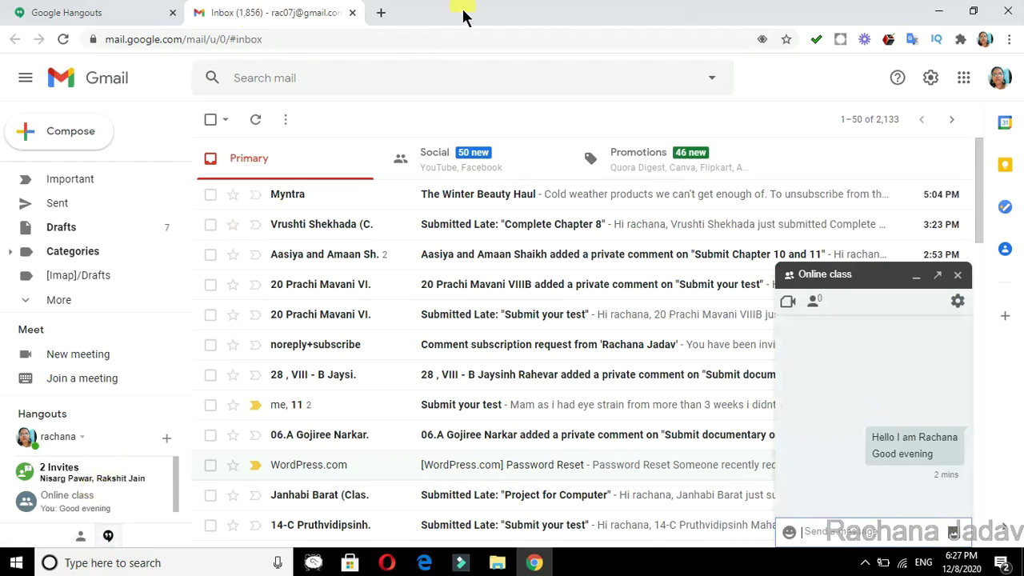
Check the Online class chat in Google Hangouts, and search for "whatsapp web" in a new browser tab to open WhatsApp Web
{"action": "left_click", "coordinate": [136, 13]}
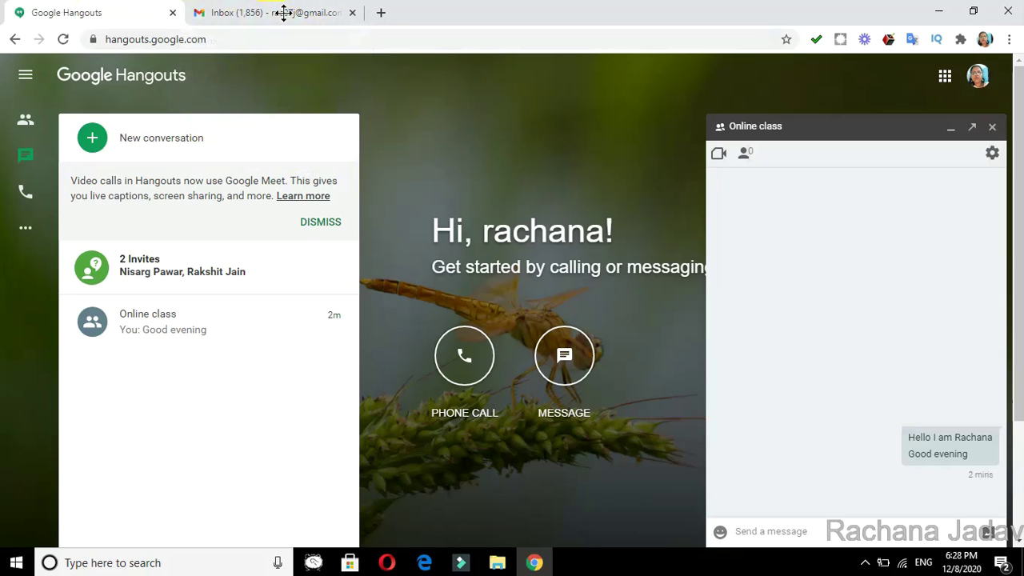
{"action": "left_click", "coordinate": [380, 16]}
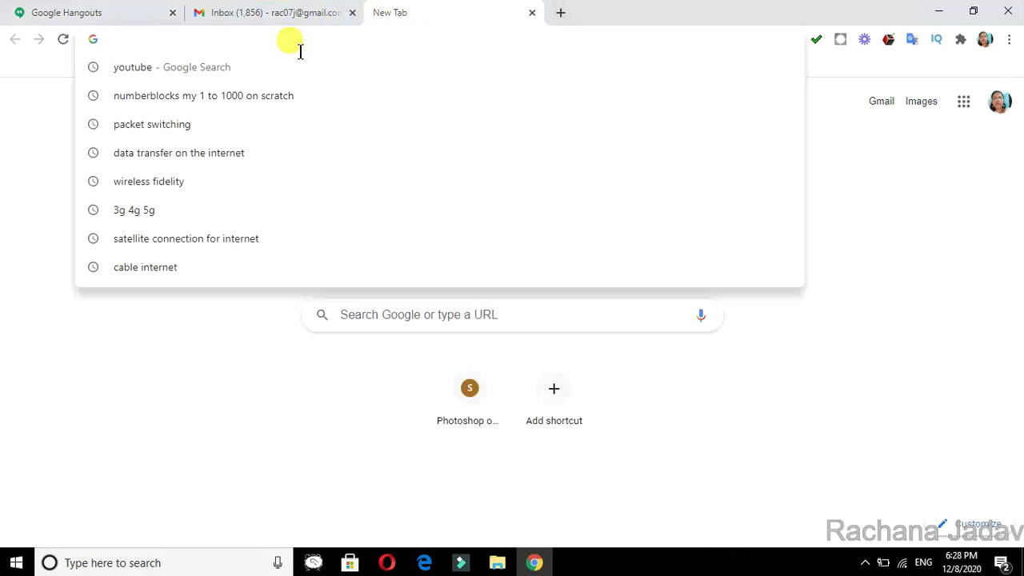
{"action": "type", "text": "whatsa"}
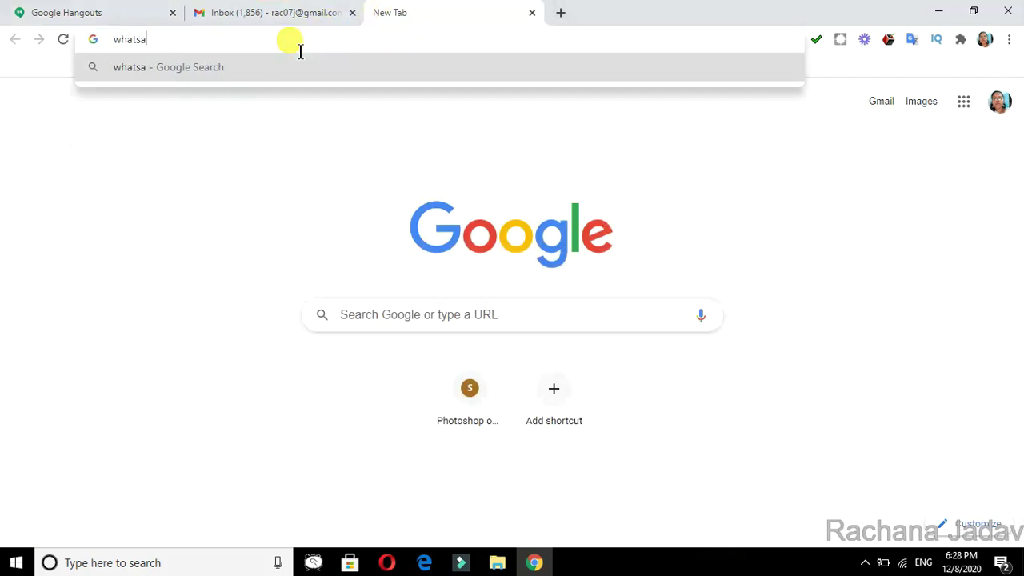
{"action": "type", "text": "pp web"}
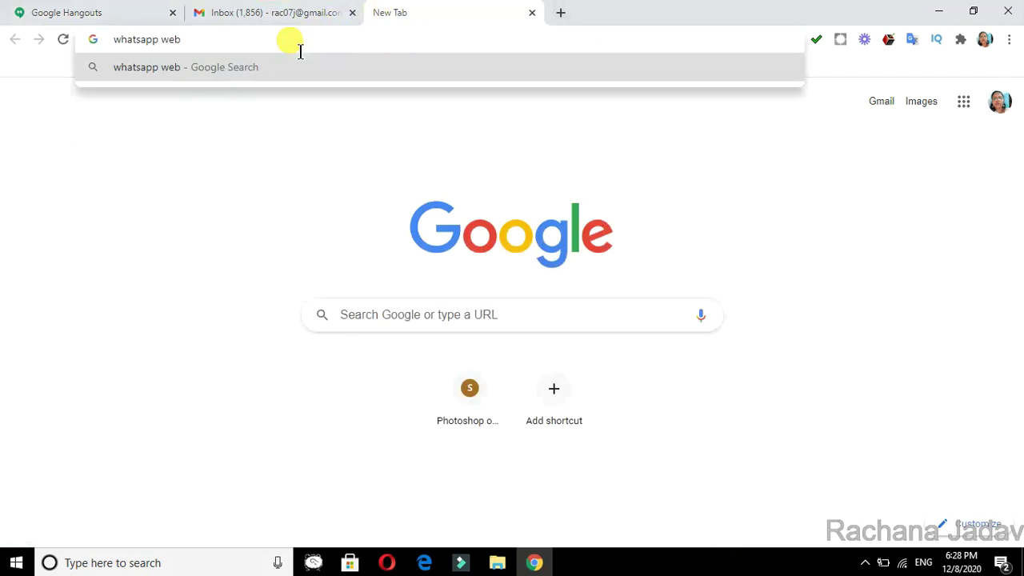
{"action": "key", "text": "Return"}
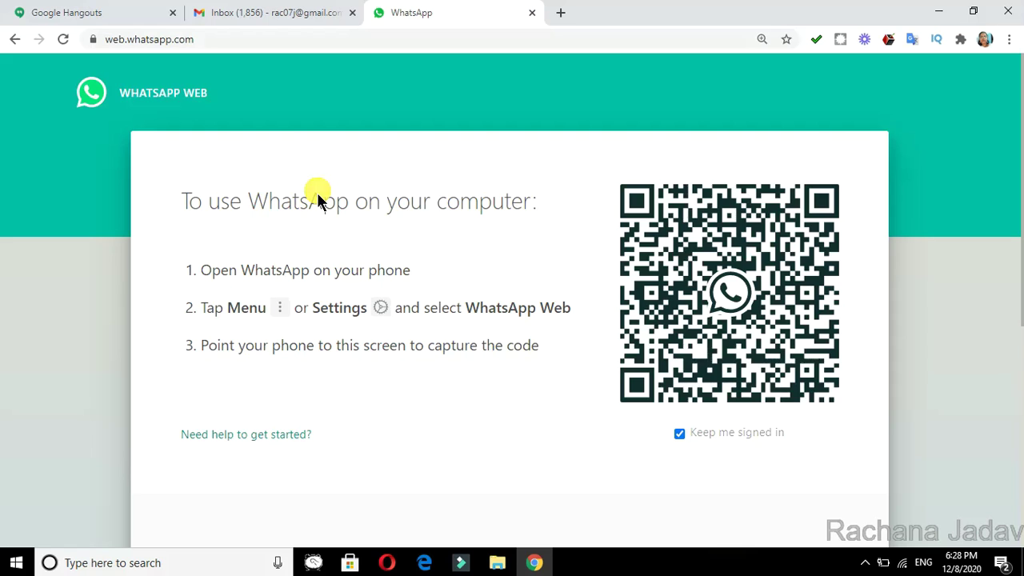
Look over the setup instructions and video on the WhatsApp Web page, and return to the Gmail inbox with the Online class chat
{"action": "scroll", "coordinate": [361, 266], "scroll_direction": "down", "scroll_amount": 4}
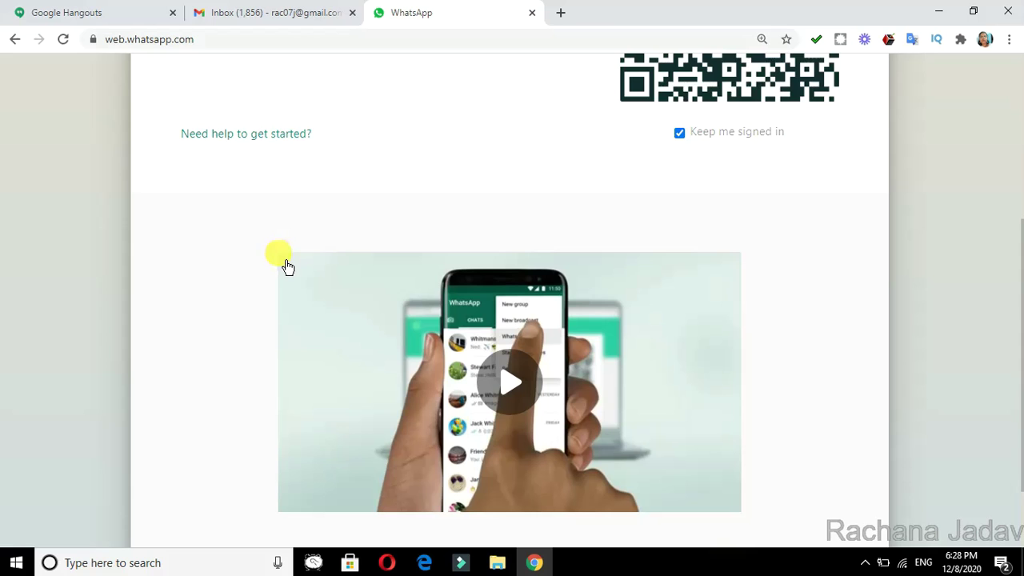
{"action": "scroll", "coordinate": [266, 263], "scroll_direction": "up", "scroll_amount": 4}
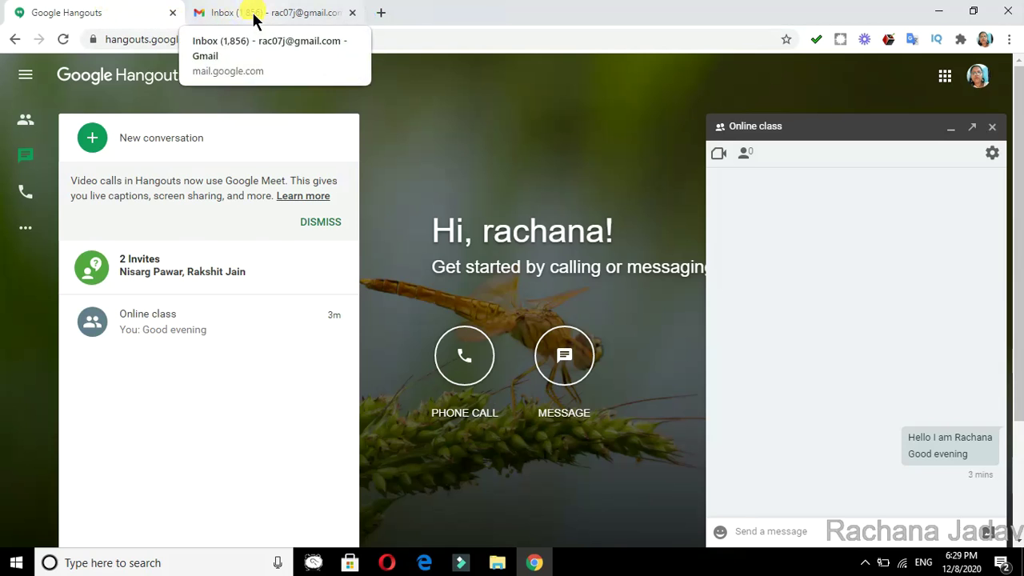
{"action": "left_click", "coordinate": [253, 17]}
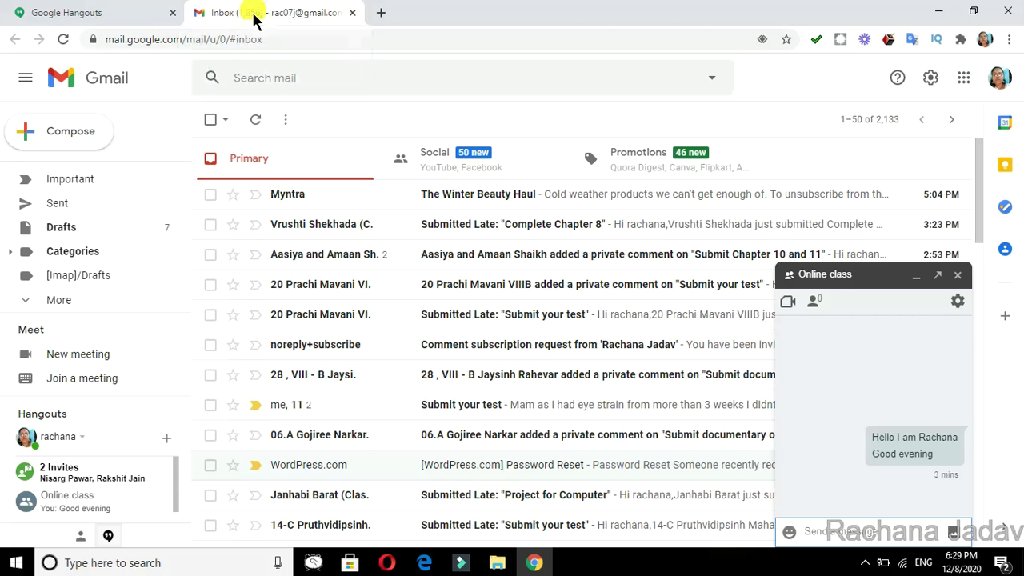